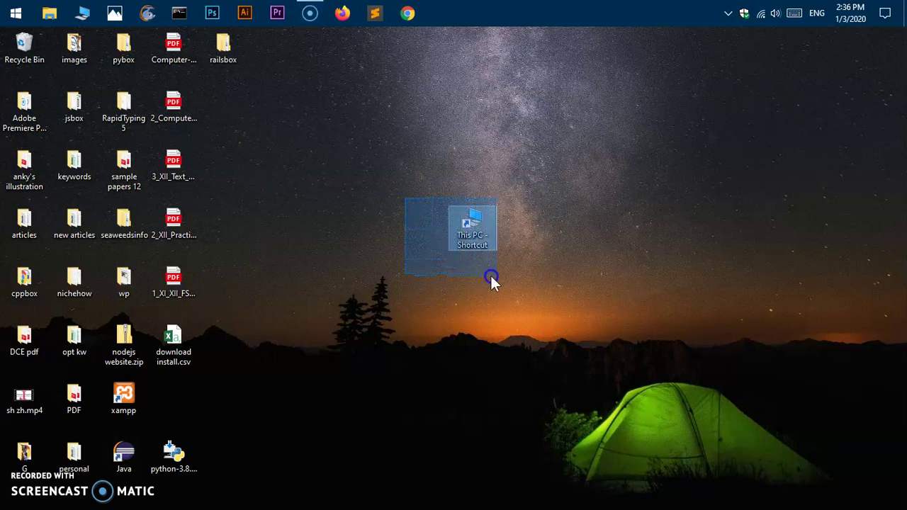
- Select the This PC desktop shortcut, then open and close This PC from the taskbar
{"action": "left_click", "coordinate": [599, 275]}
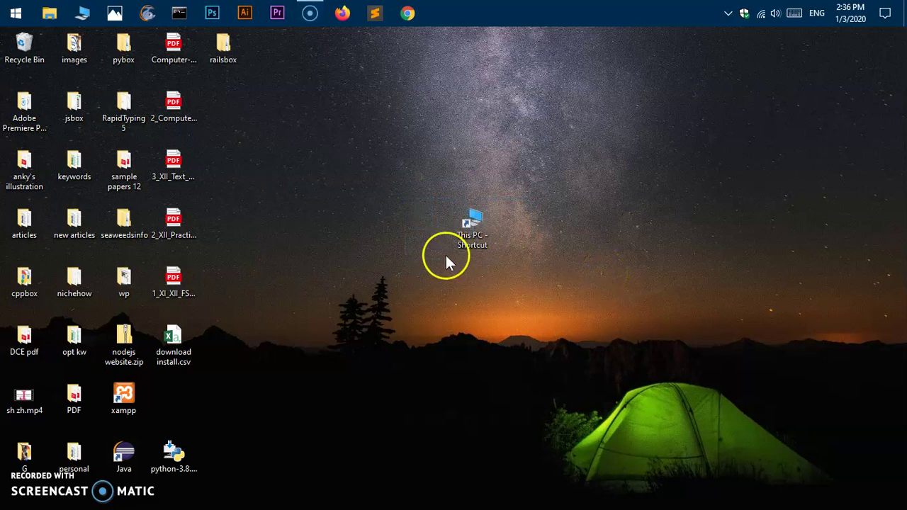
{"action": "left_click_drag", "start_coordinate": [436, 193], "coordinate": [546, 303]}
{"action": "left_click", "coordinate": [593, 272]}
{"action": "left_click", "coordinate": [96, 17]}
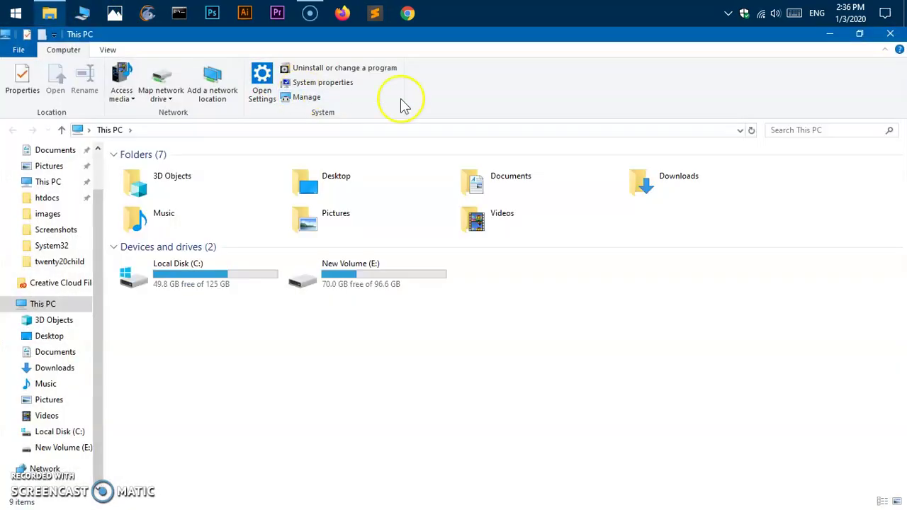
{"action": "left_click", "coordinate": [890, 34]}
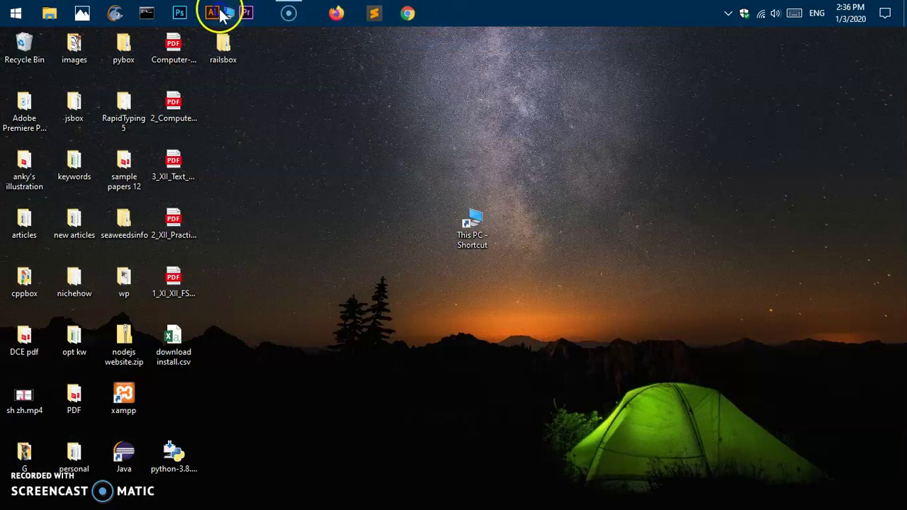
- Shift the Acquia Dev Desktop 2 tile down and place This PC beside Windows PowerShell
{"action": "left_click", "coordinate": [13, 16]}
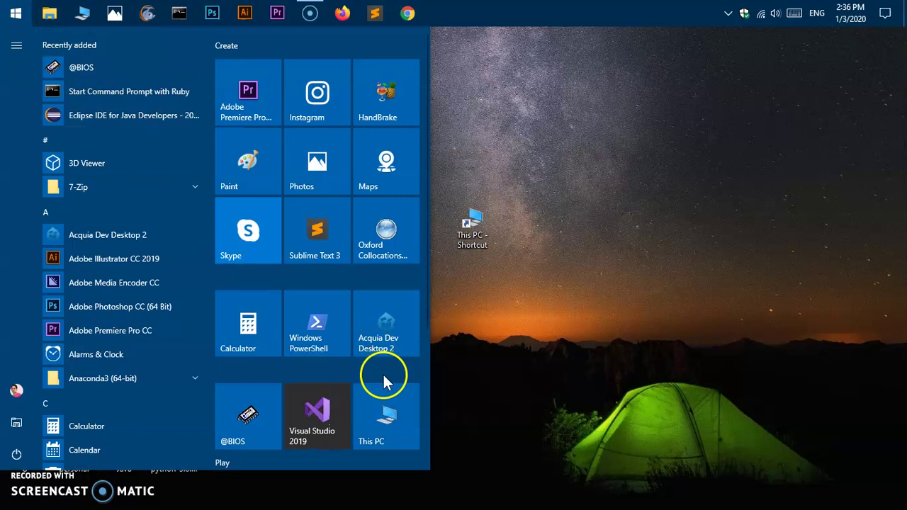
{"action": "left_click_drag", "start_coordinate": [401, 425], "coordinate": [259, 384]}
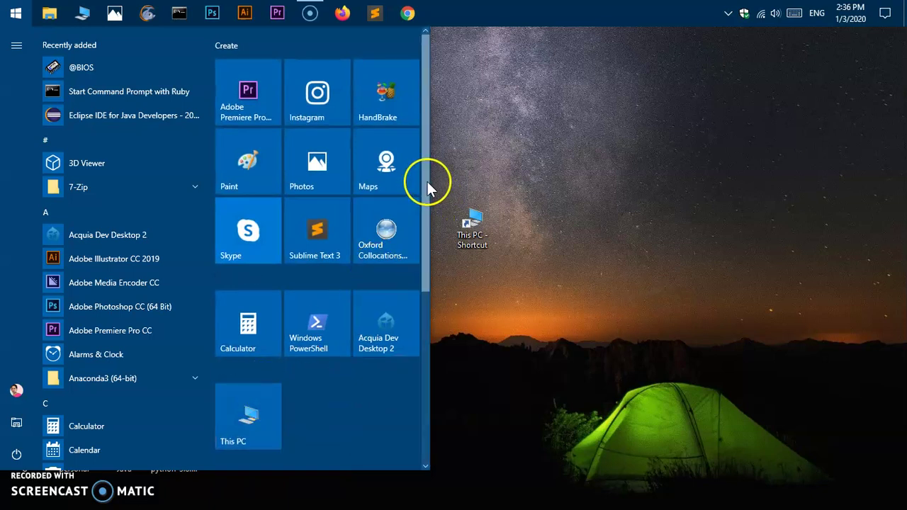
{"action": "left_click_drag", "start_coordinate": [428, 182], "coordinate": [419, 395]}
{"action": "left_click_drag", "start_coordinate": [408, 456], "coordinate": [428, 115]}
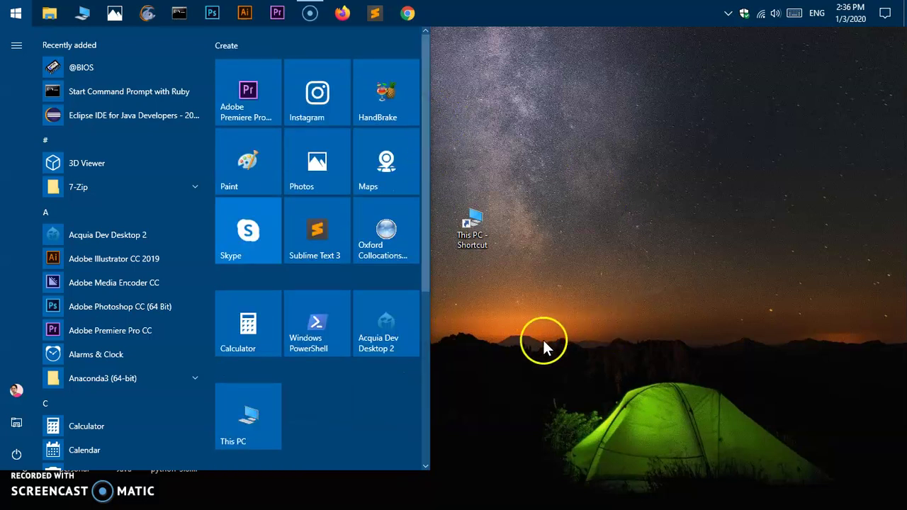
{"action": "mouse_move", "coordinate": [371, 318]}
{"action": "left_mouse_down"}
{"action": "mouse_move", "coordinate": [375, 419]}
{"action": "mouse_move", "coordinate": [369, 309]}
{"action": "left_mouse_up"}
{"action": "left_click_drag", "start_coordinate": [273, 303], "coordinate": [386, 219]}
{"action": "left_click_drag", "start_coordinate": [314, 380], "coordinate": [318, 301]}
{"action": "left_click_drag", "start_coordinate": [251, 401], "coordinate": [247, 297]}
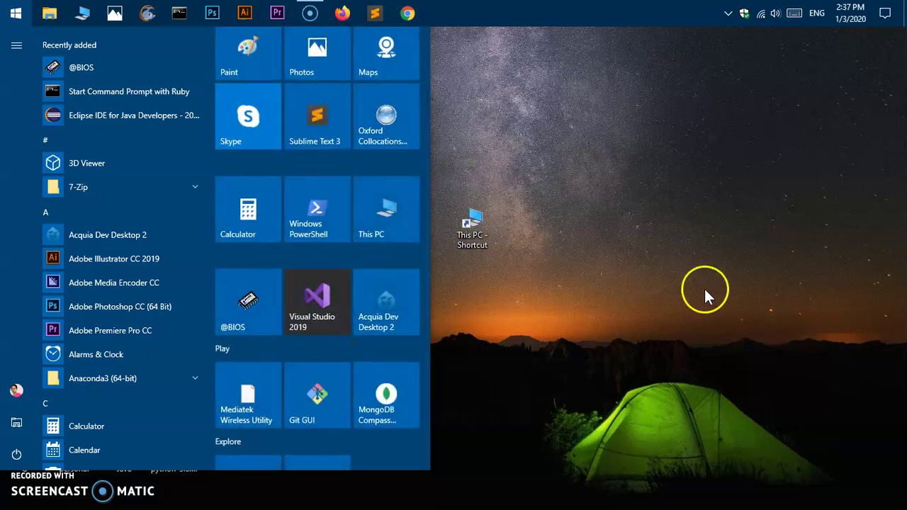
{"action": "scroll", "coordinate": [290, 325], "scroll_direction": "up", "scroll_amount": 3}
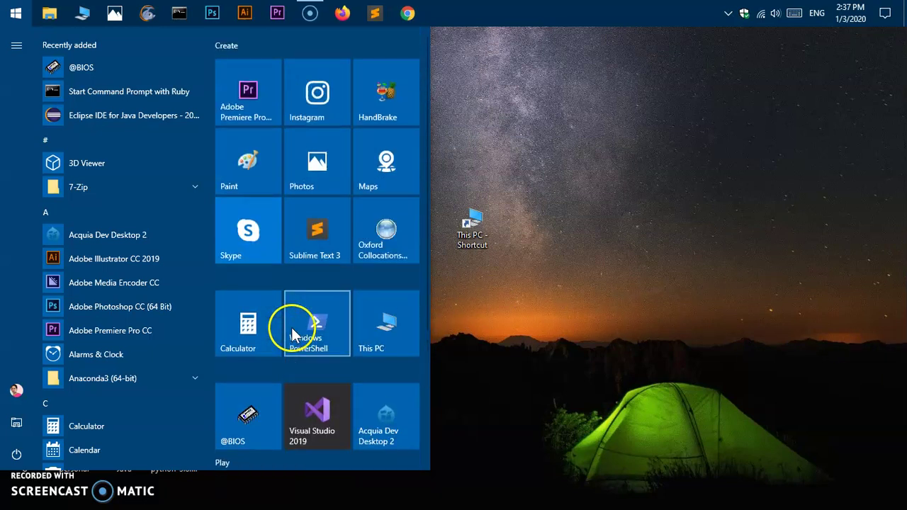
{"action": "left_click_drag", "start_coordinate": [395, 324], "coordinate": [546, 231]}
- Unpin the This PC icon from the taskbar and its tile from Start, then close Start
{"action": "right_click", "coordinate": [84, 11]}
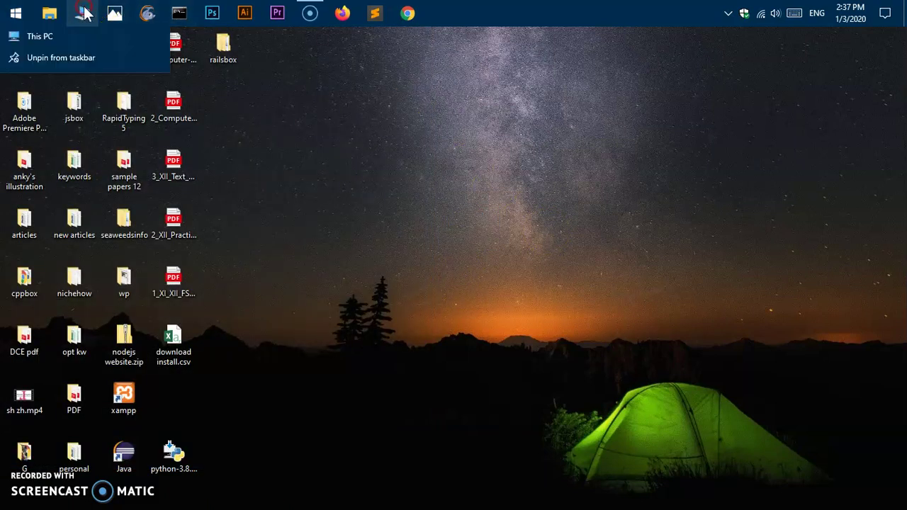
{"action": "left_click", "coordinate": [86, 63]}
{"action": "left_click", "coordinate": [15, 13]}
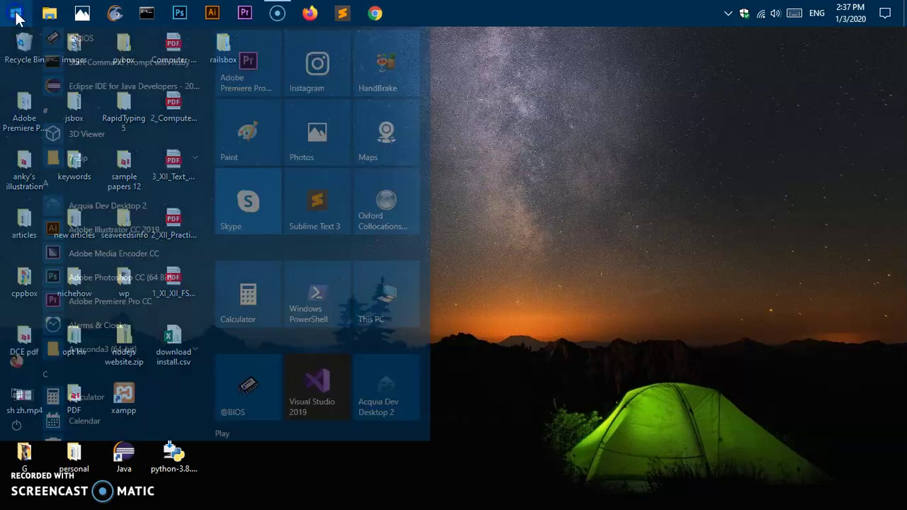
{"action": "right_click", "coordinate": [366, 320]}
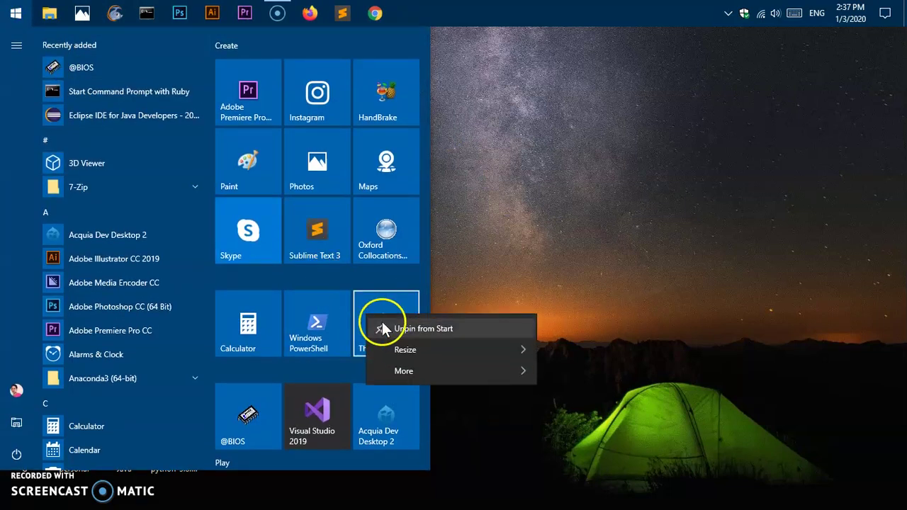
{"action": "left_click", "coordinate": [383, 322]}
{"action": "left_click", "coordinate": [634, 291]}
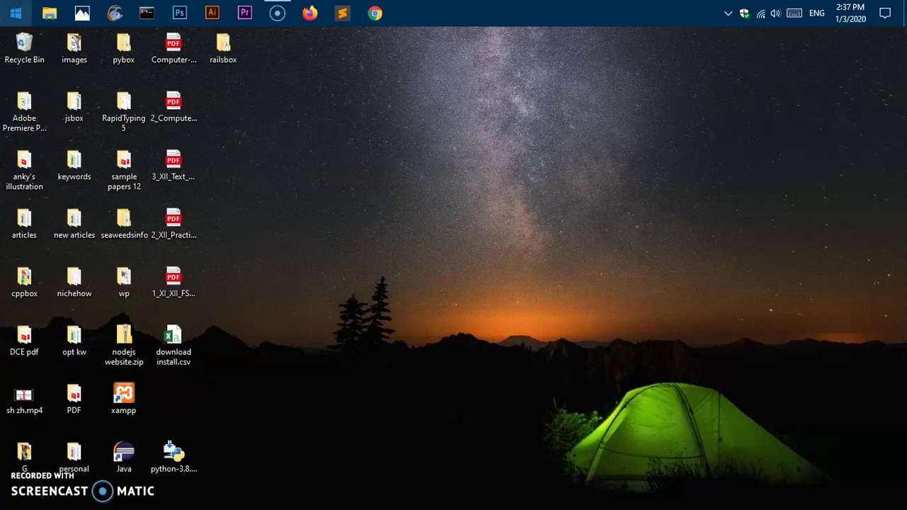
- Search Start for 'this' and pin the This PC result to the taskbar and Start
{"action": "left_click", "coordinate": [16, 12]}
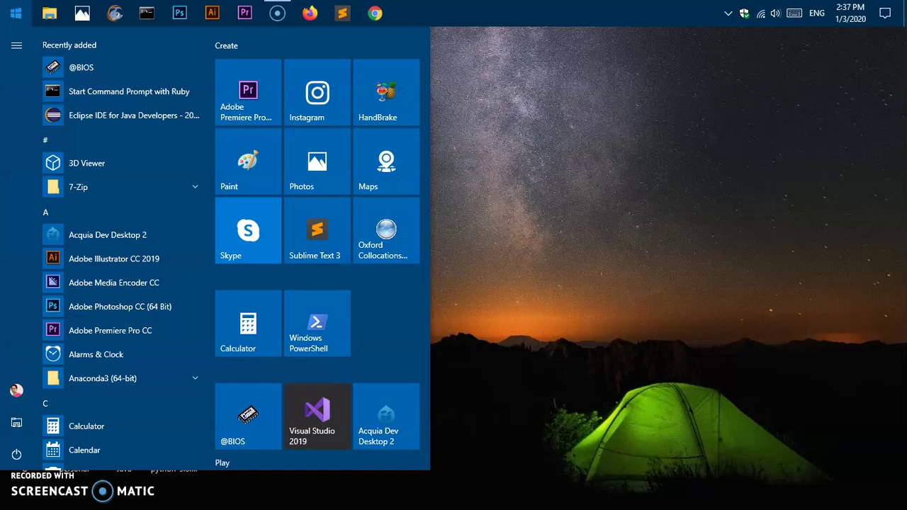
{"action": "key", "text": "super"}
{"action": "key", "text": "super"}
{"action": "left_click", "coordinate": [585, 120]}
{"action": "key", "text": "super"}
{"action": "type", "text": "this"}
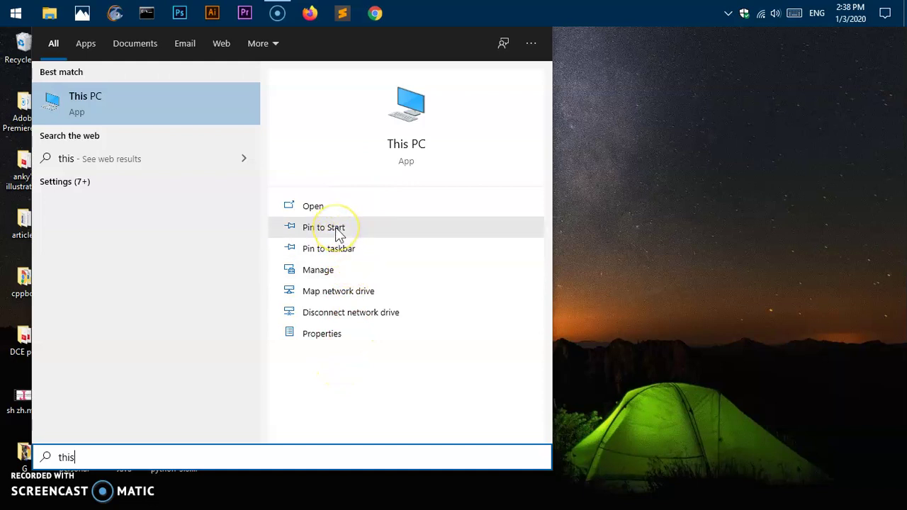
{"action": "left_click", "coordinate": [344, 256]}
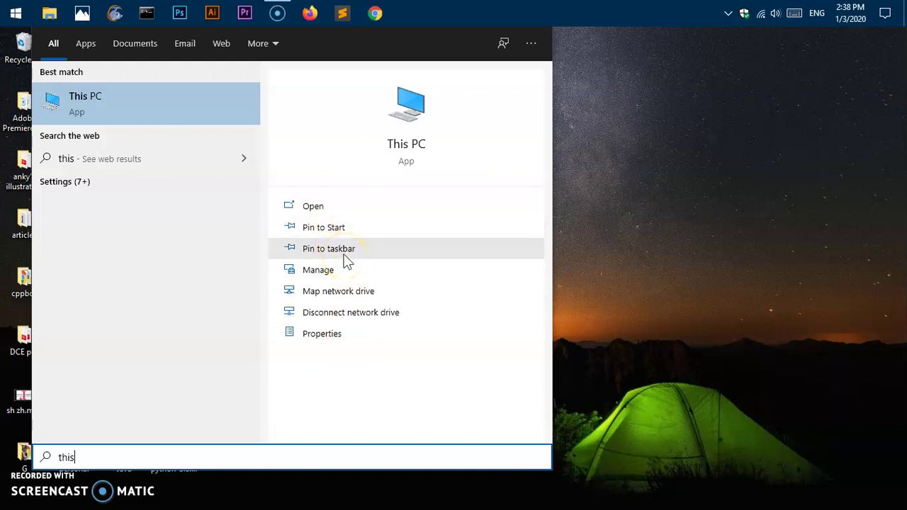
{"action": "left_click", "coordinate": [322, 257]}
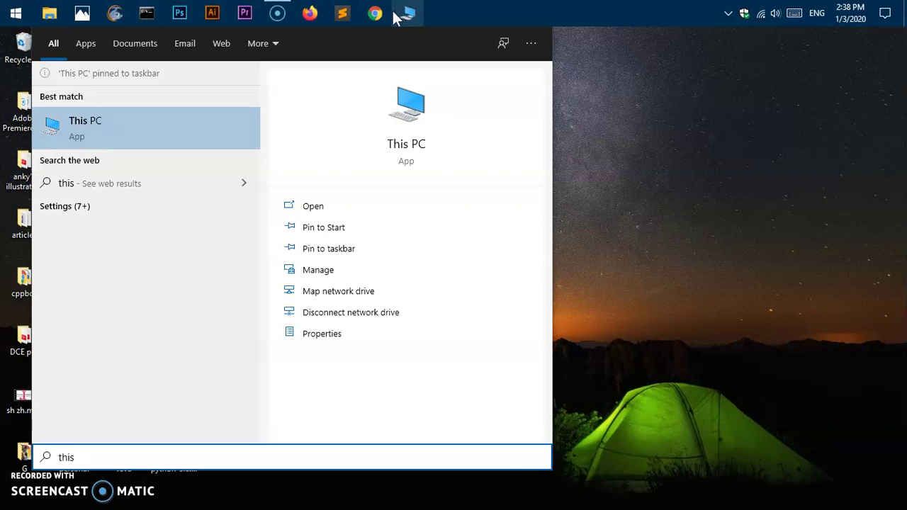
{"action": "left_click", "coordinate": [326, 230]}
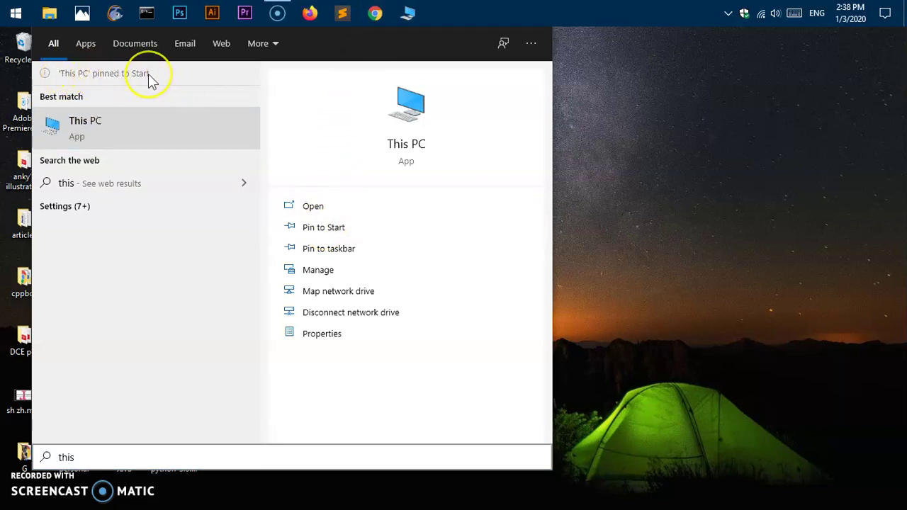
- Drag the new This PC tile beside Windows PowerShell near Acquia Dev Desktop 2, then close Start
{"action": "left_click", "coordinate": [17, 12]}
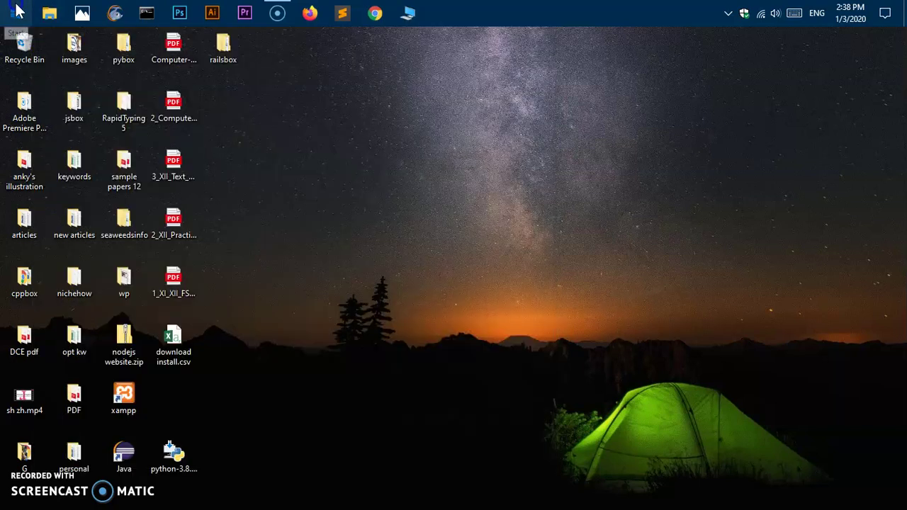
{"action": "left_click_drag", "start_coordinate": [250, 444], "coordinate": [396, 274]}
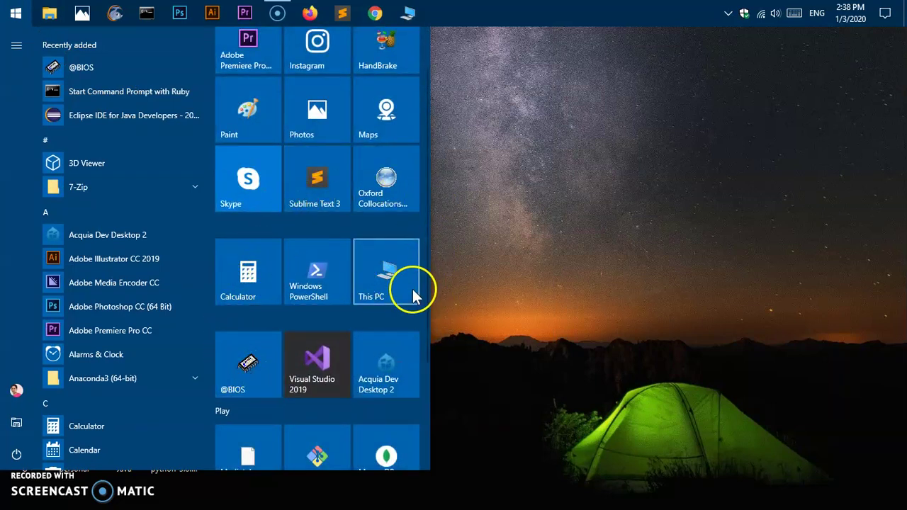
{"action": "scroll", "coordinate": [415, 290], "scroll_direction": "down", "scroll_amount": 2}
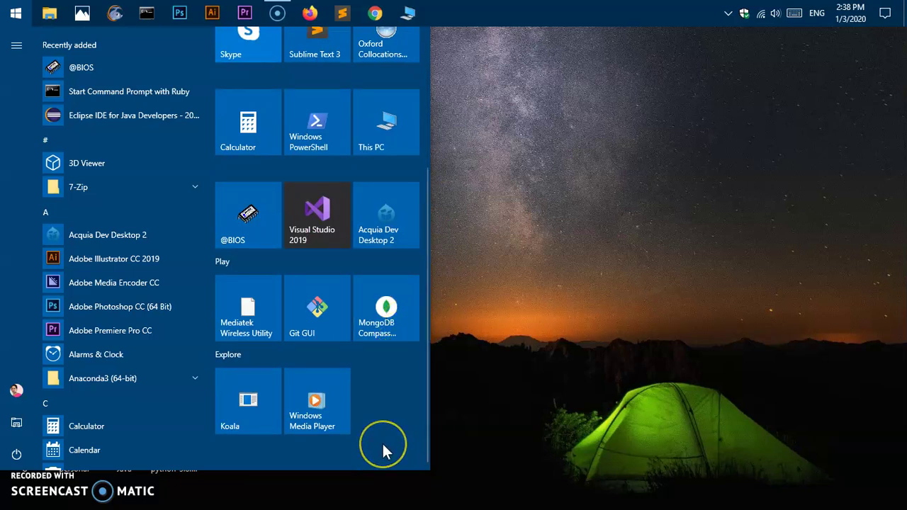
{"action": "scroll", "coordinate": [382, 443], "scroll_direction": "up", "scroll_amount": 2}
{"action": "scroll", "coordinate": [382, 446], "scroll_direction": "down", "scroll_amount": 2}
{"action": "scroll", "coordinate": [383, 446], "scroll_direction": "up", "scroll_amount": 2}
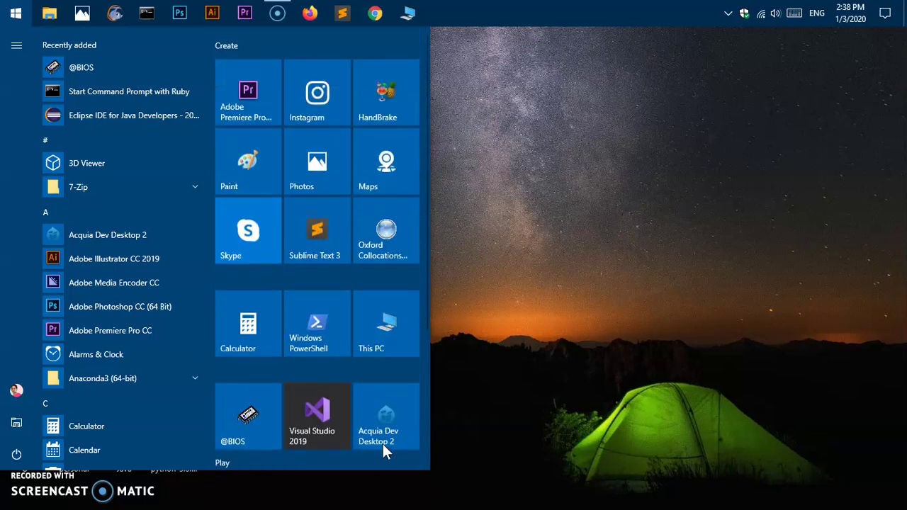
{"action": "scroll", "coordinate": [383, 444], "scroll_direction": "down", "scroll_amount": 2}
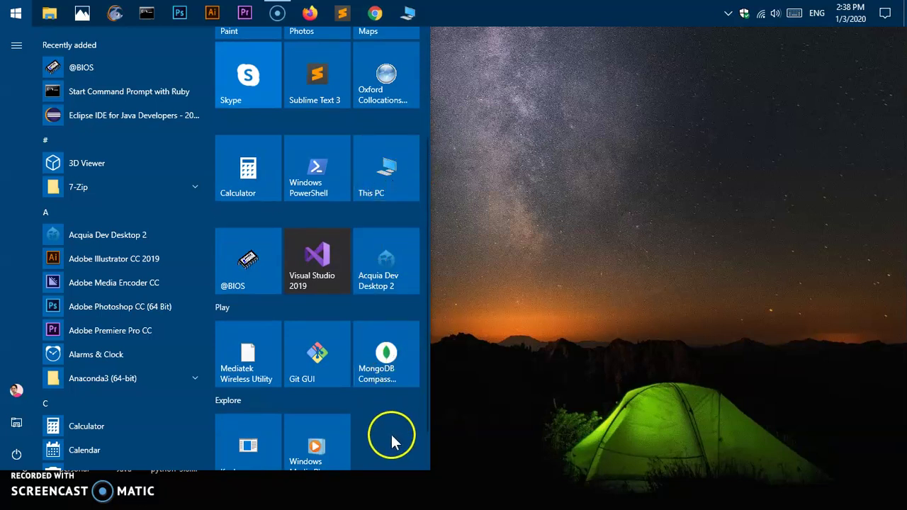
{"action": "left_click_drag", "start_coordinate": [377, 153], "coordinate": [385, 129]}
{"action": "left_click", "coordinate": [583, 186]}
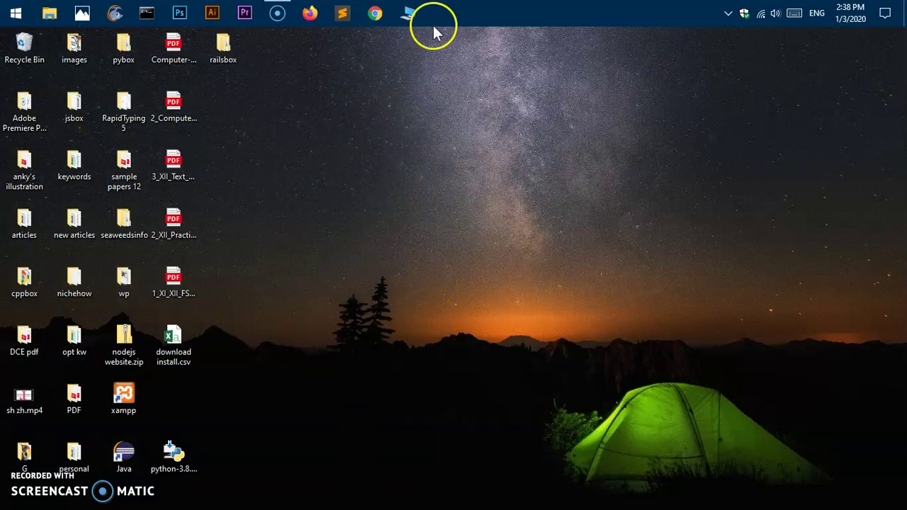
- Open File Explorer with Win+E and show the Quick access view
{"action": "left_click", "coordinate": [49, 14]}
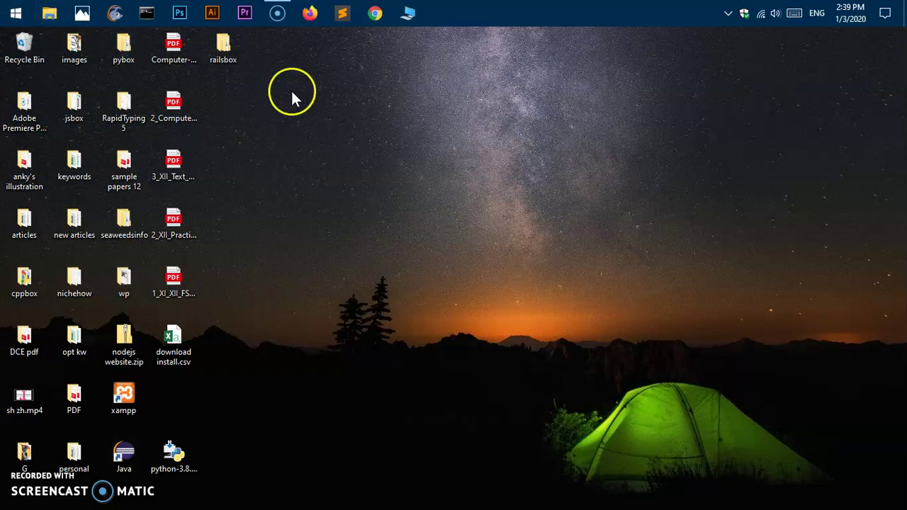
{"action": "left_click", "coordinate": [891, 36]}
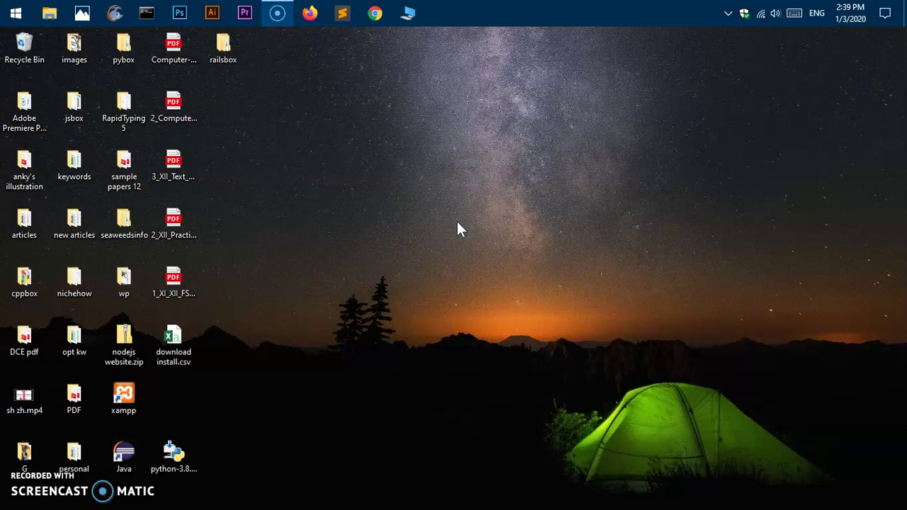
{"action": "key", "text": "super+e"}
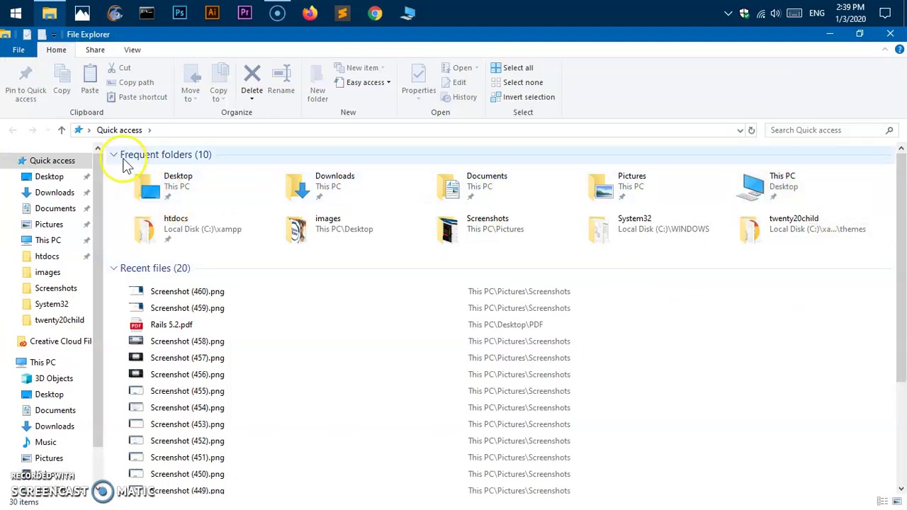
{"action": "mouse_move", "coordinate": [95, 162]}
{"action": "left_mouse_down"}
{"action": "mouse_move", "coordinate": [106, 340]}
{"action": "mouse_move", "coordinate": [101, 165]}
{"action": "left_mouse_up"}
{"action": "left_click", "coordinate": [61, 163]}
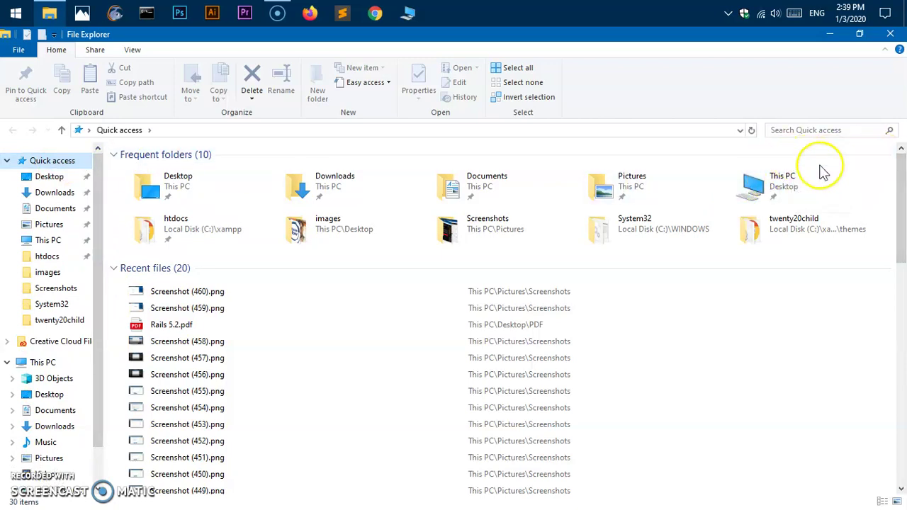
- Pin This PC to Quick access from the navigation pane
{"action": "right_click", "coordinate": [42, 364]}
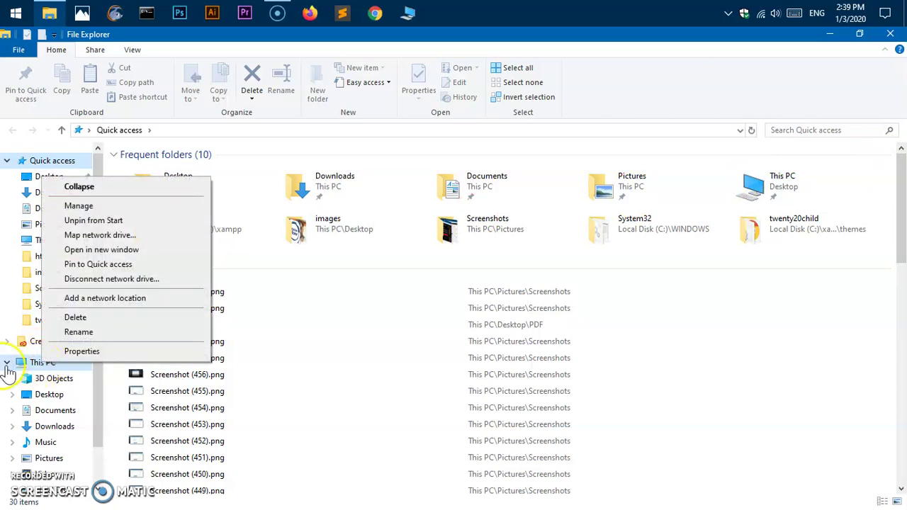
{"action": "left_click", "coordinate": [62, 352]}
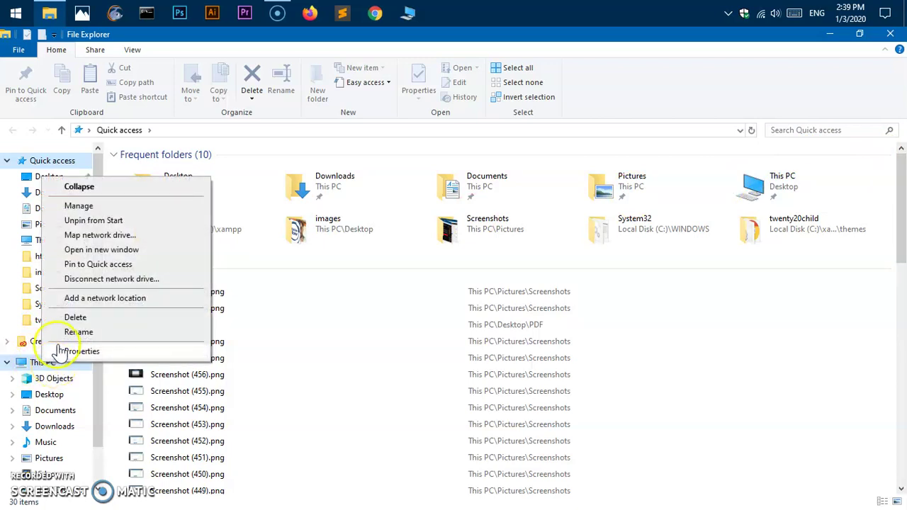
{"action": "left_click", "coordinate": [134, 264]}
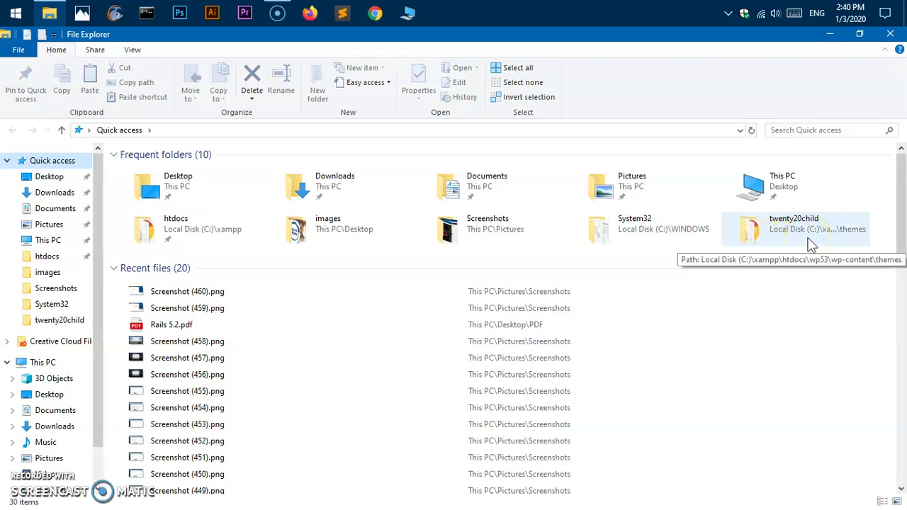
- Create a desktop shortcut for the This PC folder
{"action": "right_click", "coordinate": [764, 192]}
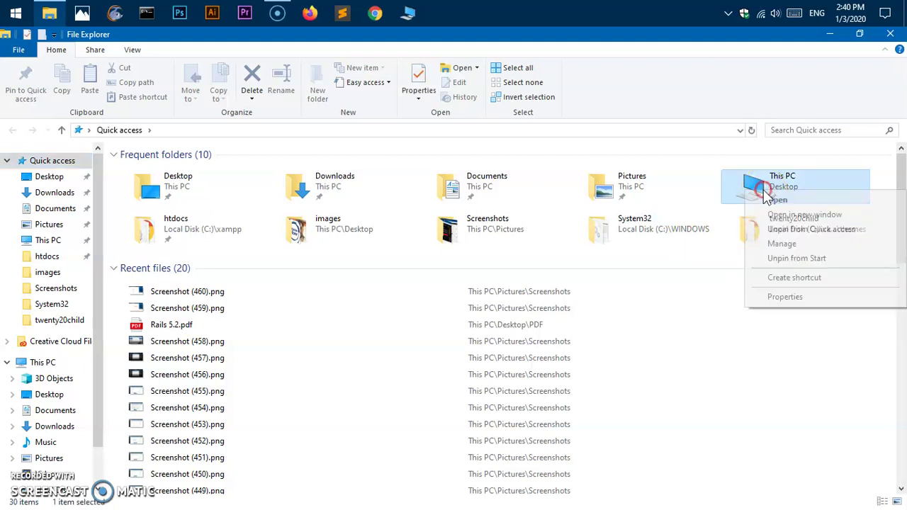
{"action": "left_click", "coordinate": [783, 279]}
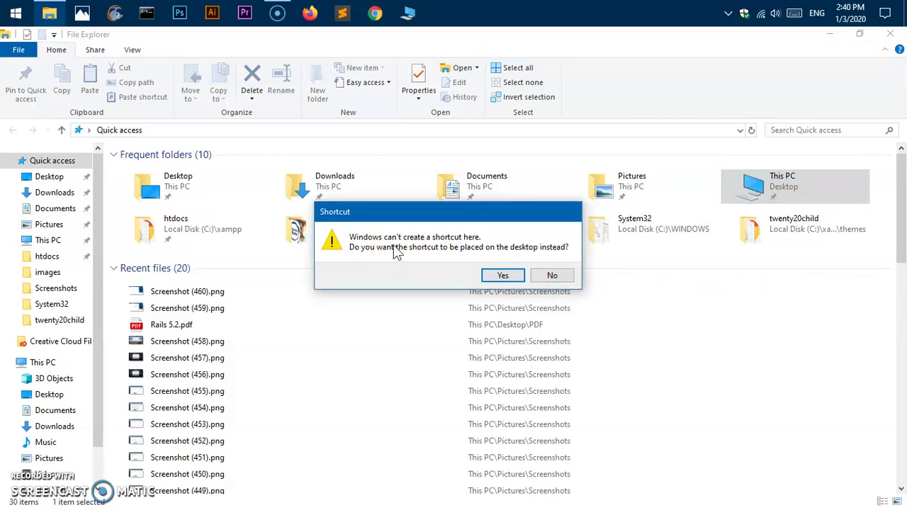
{"action": "left_click", "coordinate": [390, 268]}
{"action": "left_click", "coordinate": [498, 281]}
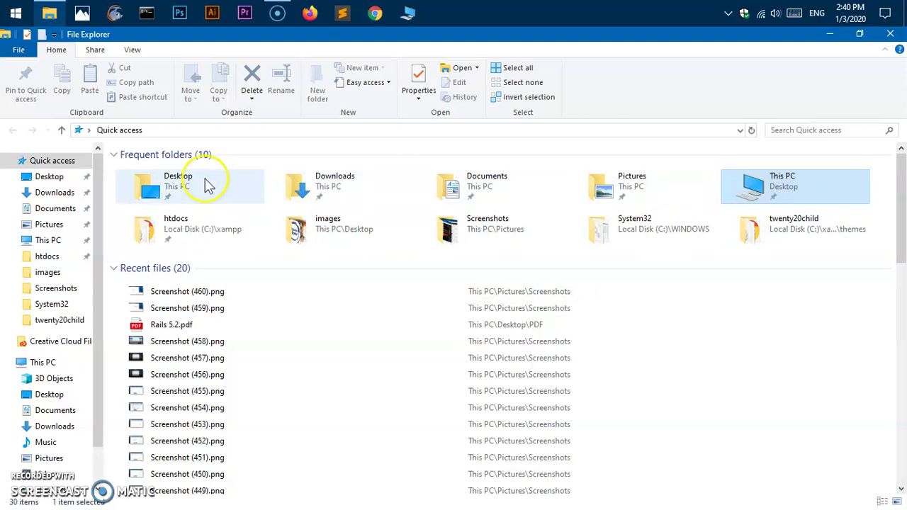
- Create a desktop shortcut for Downloads and close File Explorer
{"action": "right_click", "coordinate": [316, 187]}
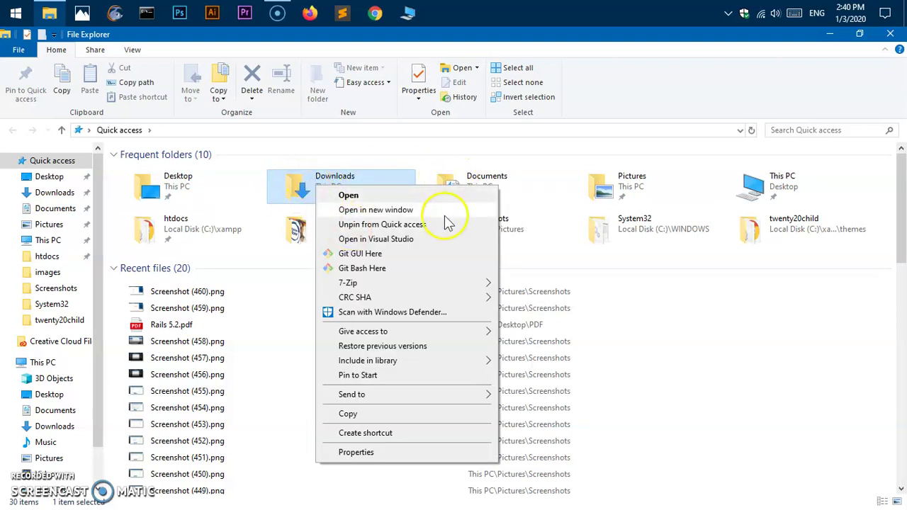
{"action": "left_click", "coordinate": [405, 434]}
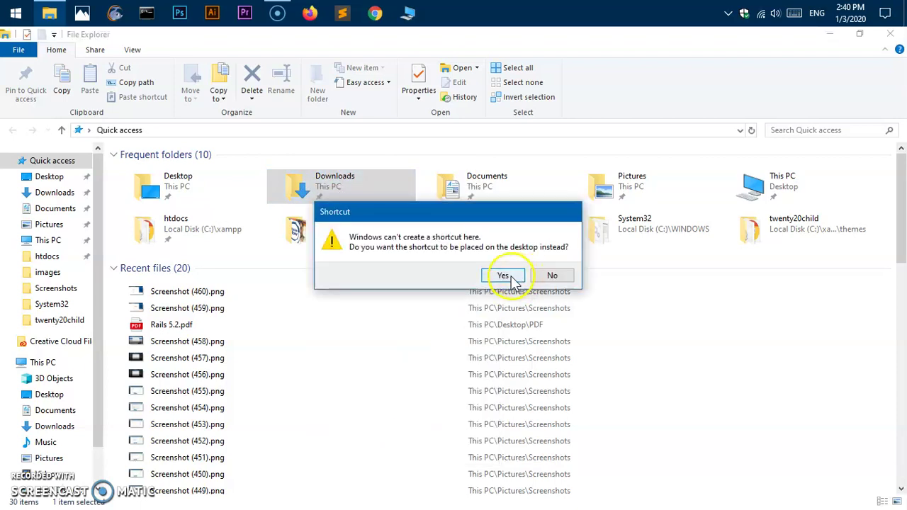
{"action": "left_click", "coordinate": [504, 276]}
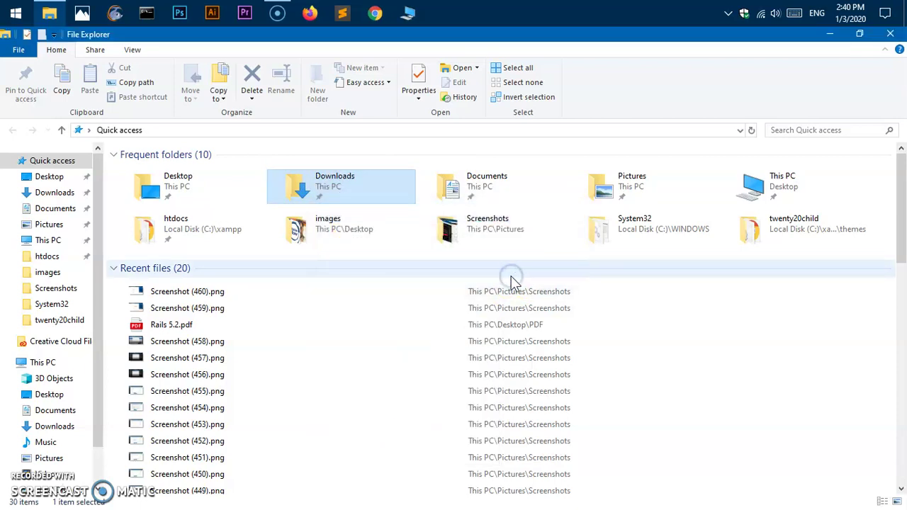
{"action": "left_click", "coordinate": [894, 34]}
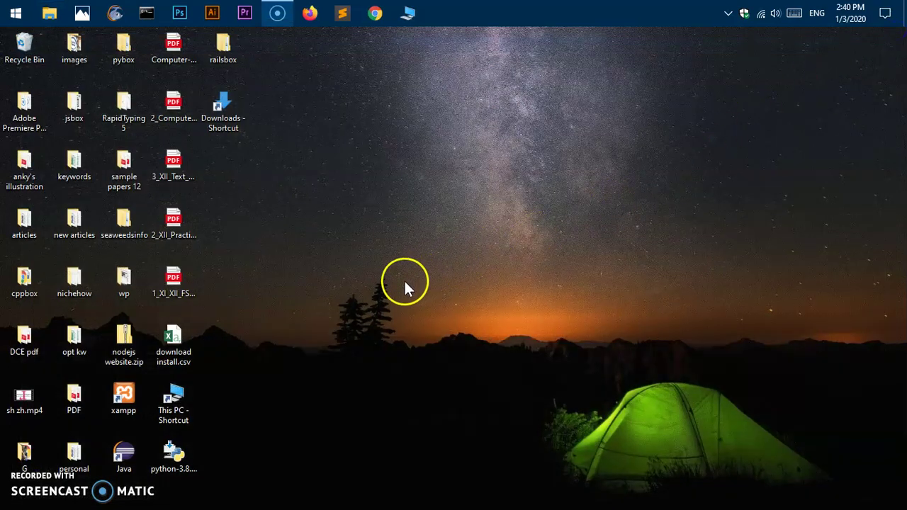
- Drag 'This PC - Shortcut' and 'Downloads - Shortcut' side by side at the desktop centre
{"action": "left_click_drag", "start_coordinate": [175, 401], "coordinate": [506, 227]}
{"action": "left_click_drag", "start_coordinate": [224, 110], "coordinate": [295, 173]}
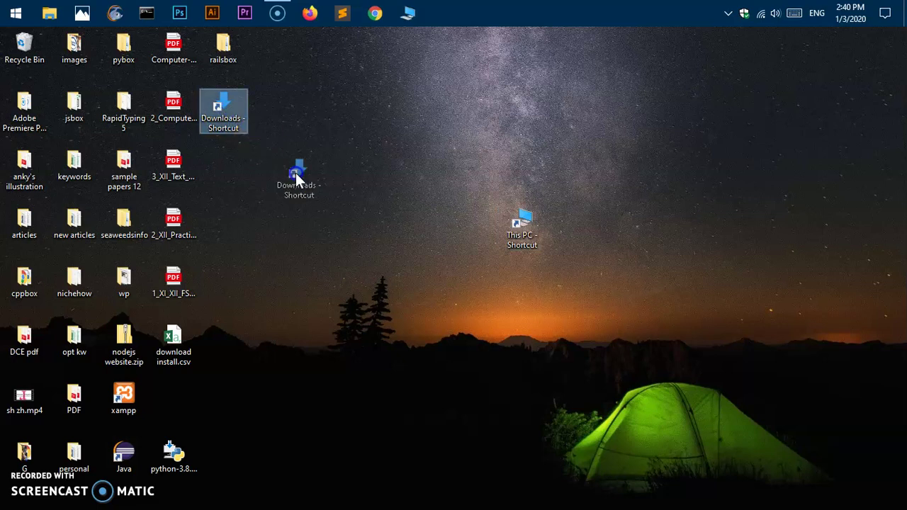
{"action": "left_click_drag", "start_coordinate": [426, 230], "coordinate": [423, 228]}
{"action": "left_click", "coordinate": [472, 296]}
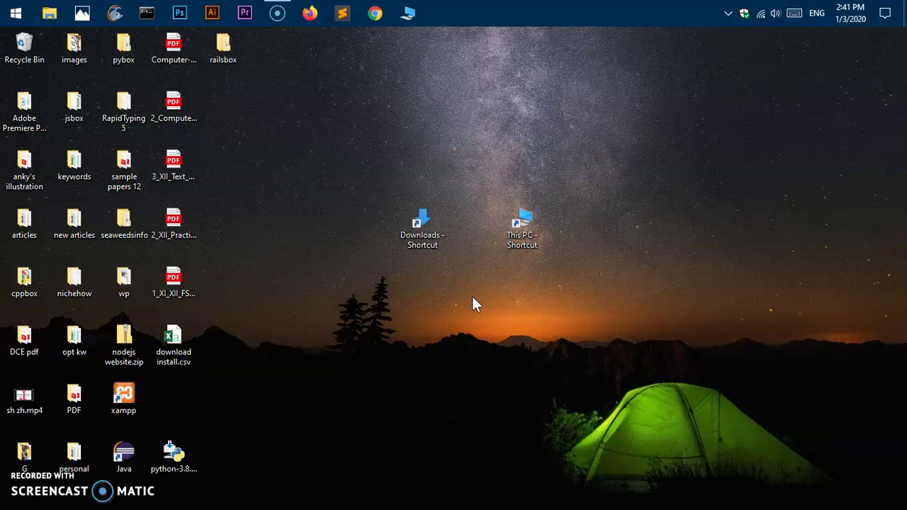
{"action": "left_click", "coordinate": [438, 240]}
- Pin 'Downloads - Shortcut' to Start, then drag its new tile onto the taskbar
{"action": "right_click", "coordinate": [438, 241]}
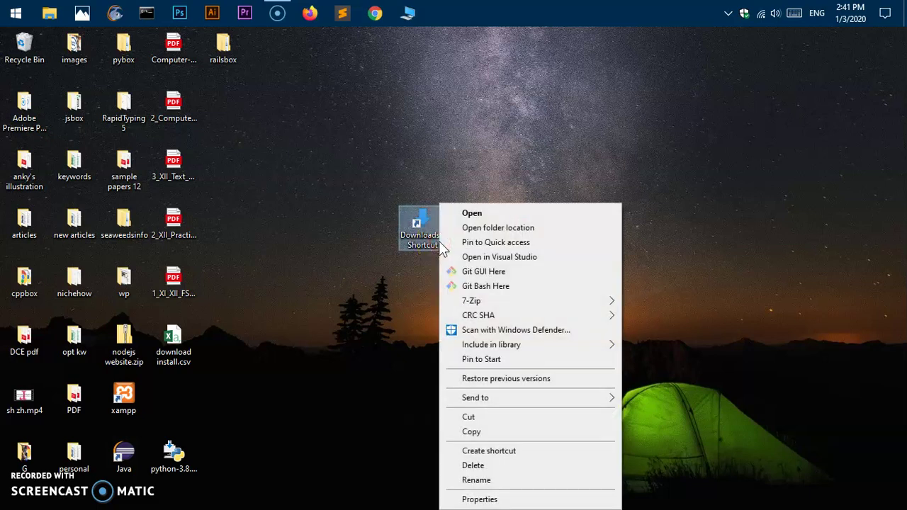
{"action": "left_click", "coordinate": [501, 361]}
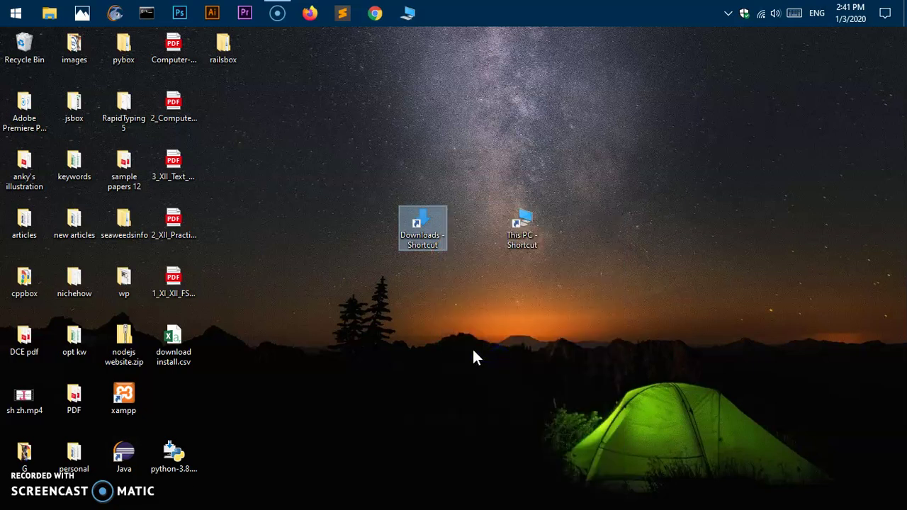
{"action": "left_click", "coordinate": [15, 13]}
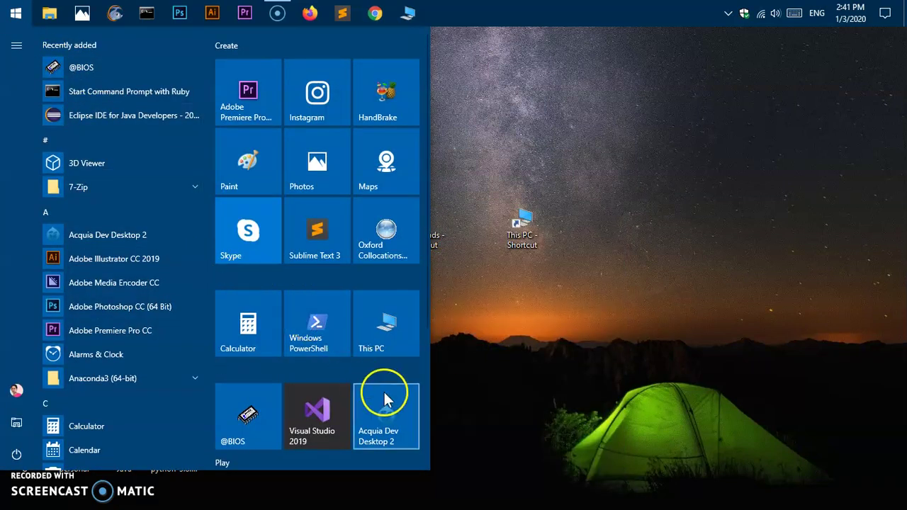
{"action": "scroll", "coordinate": [389, 414], "scroll_direction": "down", "scroll_amount": 3}
{"action": "scroll", "coordinate": [390, 417], "scroll_direction": "down", "scroll_amount": 2}
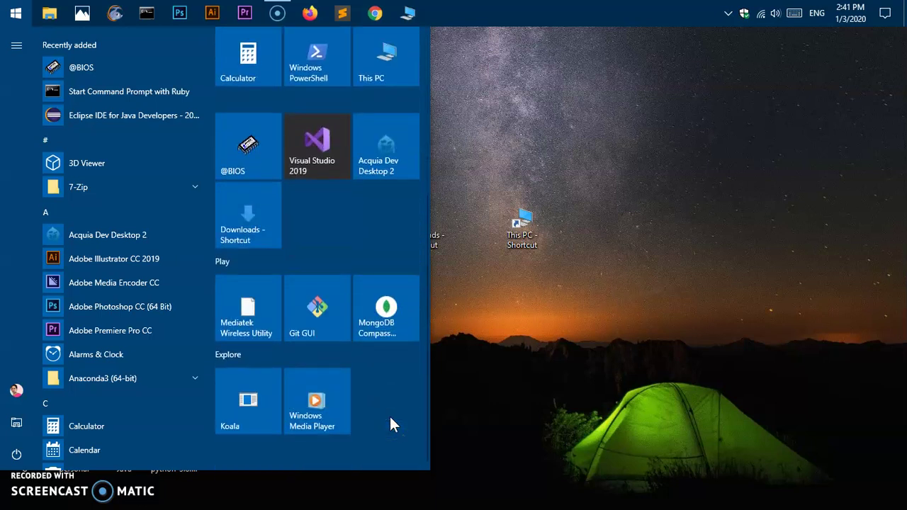
{"action": "left_click_drag", "start_coordinate": [243, 218], "coordinate": [470, 8]}
{"action": "left_click", "coordinate": [552, 100]}
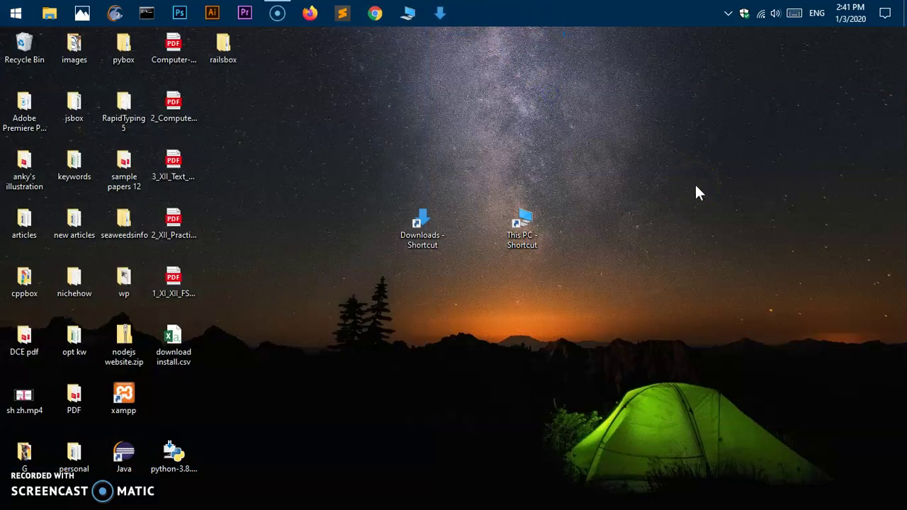